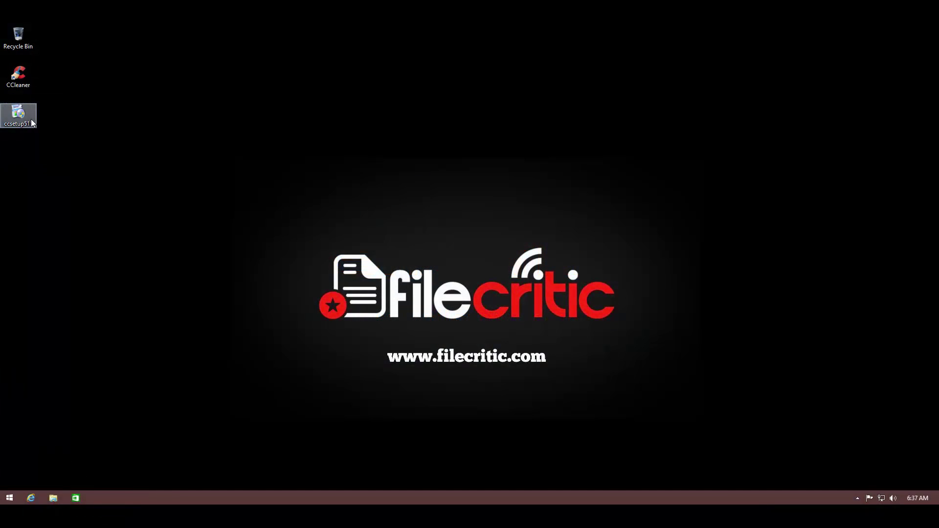
Check the general file properties of the ccsetup511 installer on the desktop, and close them.
{"action": "right_click", "coordinate": [32, 122]}
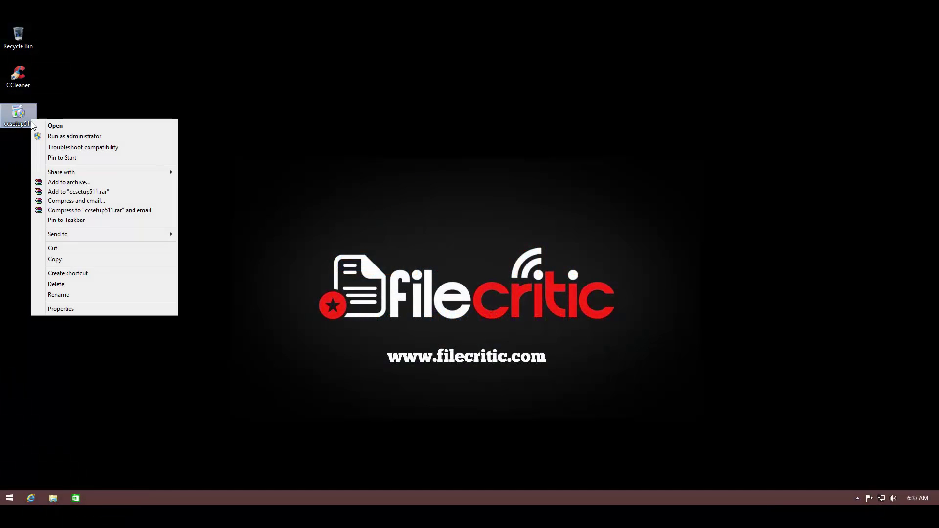
{"action": "left_click", "coordinate": [71, 308]}
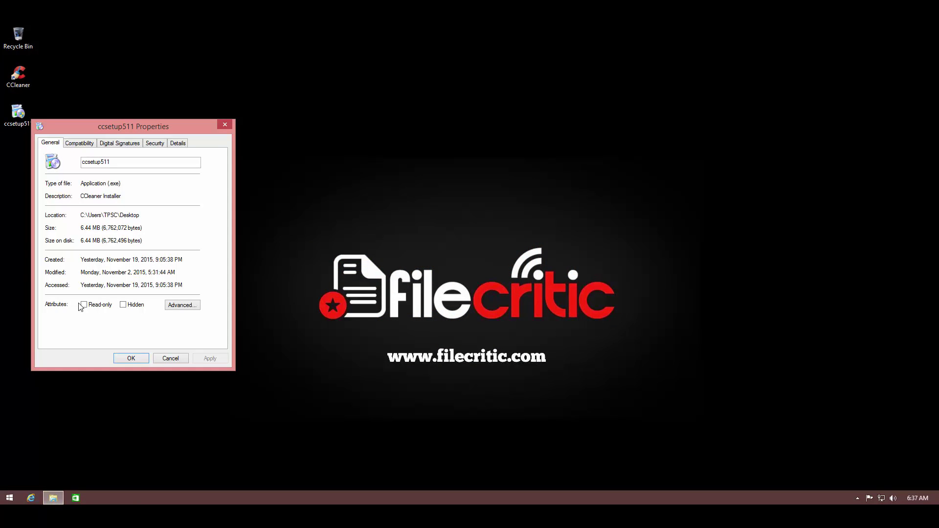
{"action": "left_click", "coordinate": [228, 126]}
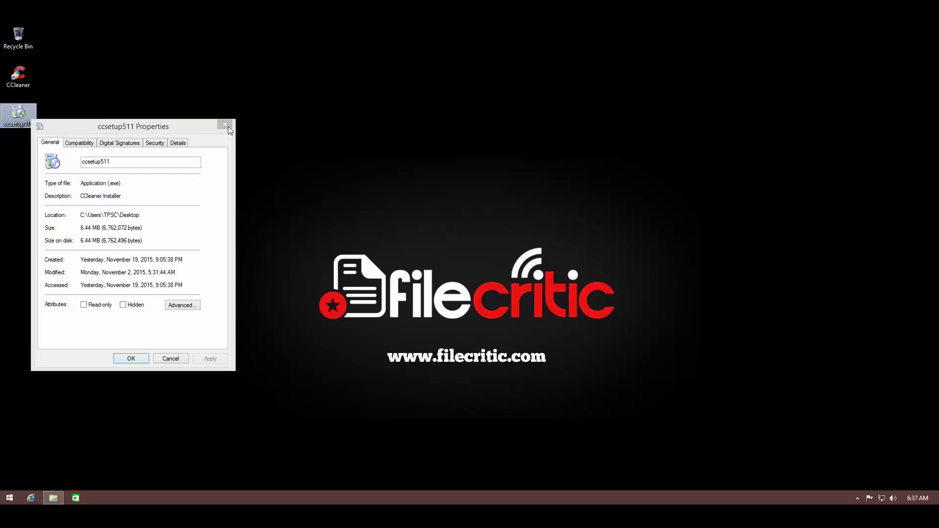
Launch CCleaner from the desktop and check the CCleaner commands available for the Recycle Bin without running any.
{"action": "left_click", "coordinate": [29, 84]}
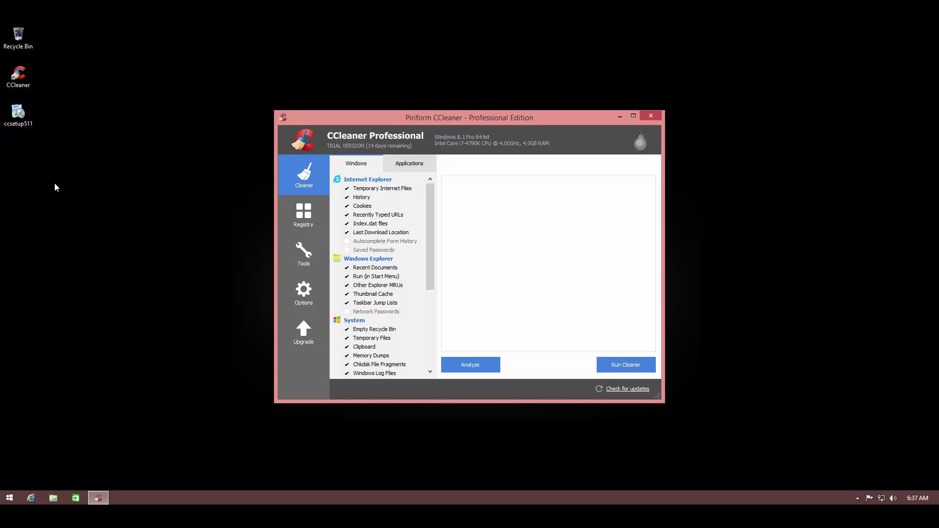
{"action": "right_click", "coordinate": [25, 40]}
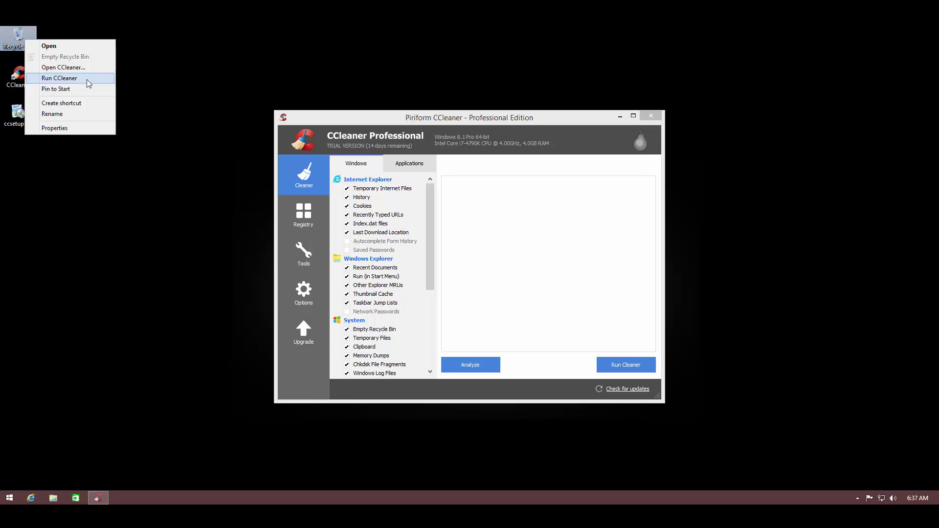
{"action": "left_click", "coordinate": [415, 119]}
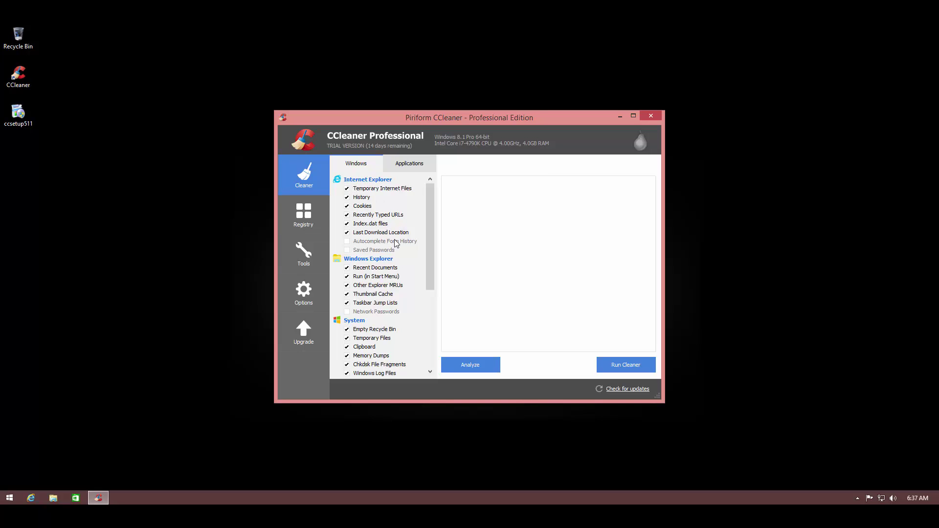
Review the Cleaner's selected items for Windows and for Applications.
{"action": "mouse_move", "coordinate": [427, 205]}
{"action": "left_mouse_down"}
{"action": "mouse_move", "coordinate": [424, 299]}
{"action": "mouse_move", "coordinate": [428, 196]}
{"action": "left_mouse_up"}
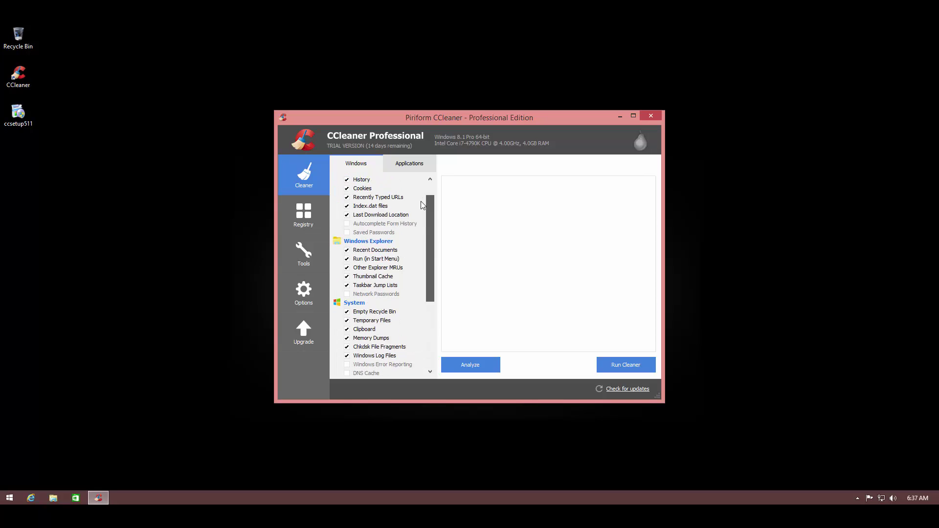
{"action": "left_click", "coordinate": [411, 169]}
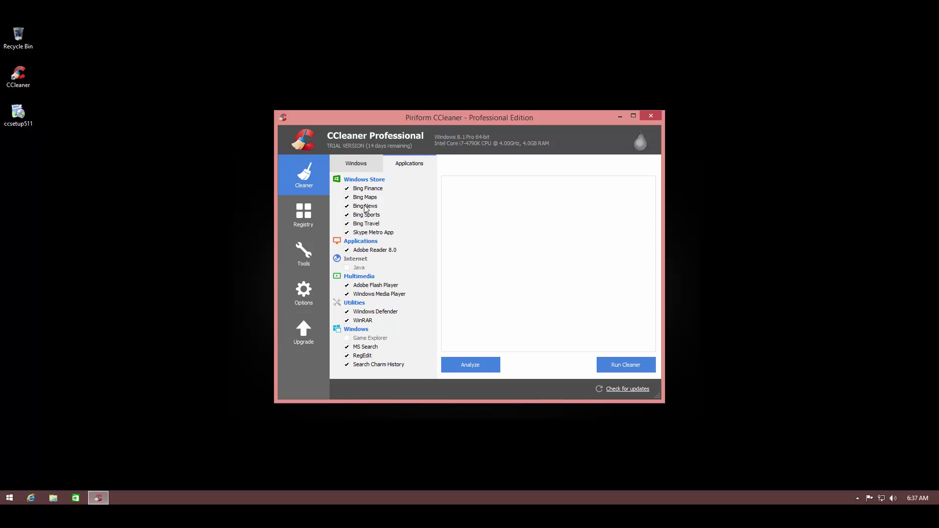
{"action": "left_click", "coordinate": [365, 166]}
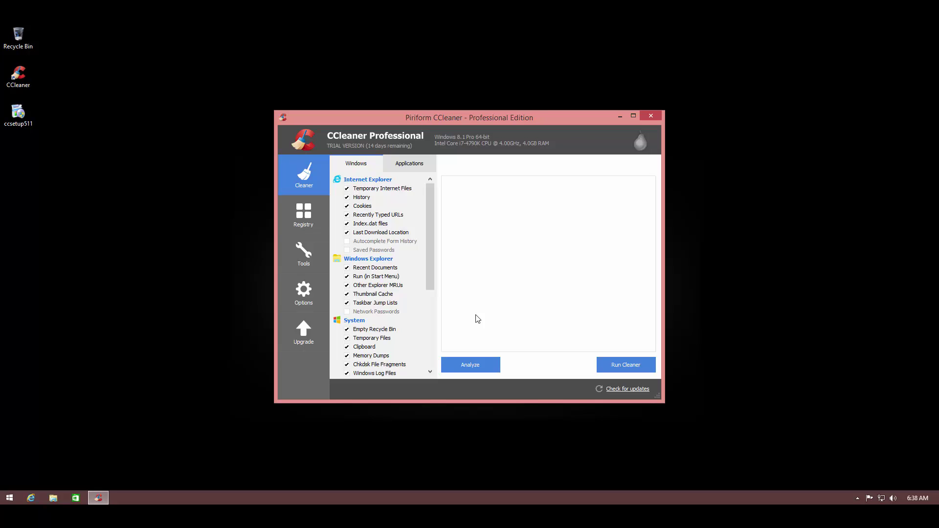
Scan the registry for issues in all checked categories and review the list of problems.
{"action": "left_click", "coordinate": [313, 224]}
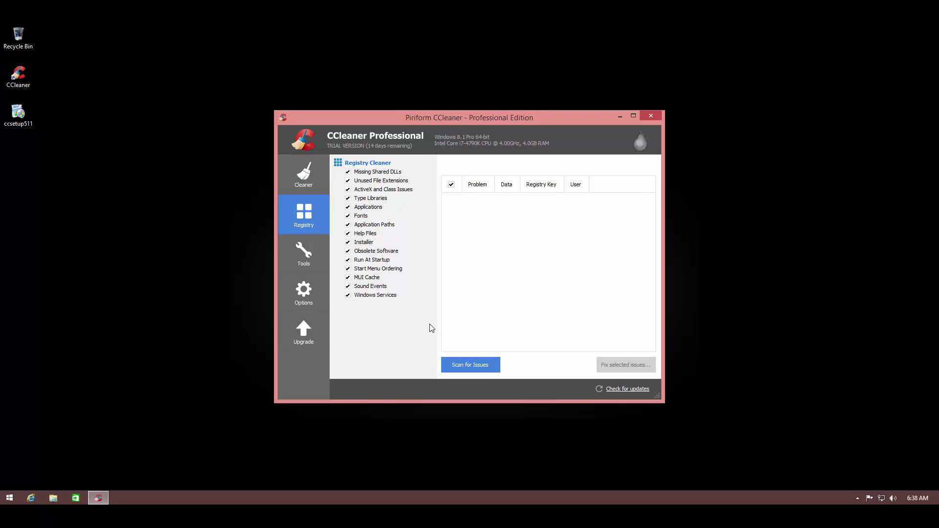
{"action": "left_click", "coordinate": [460, 363]}
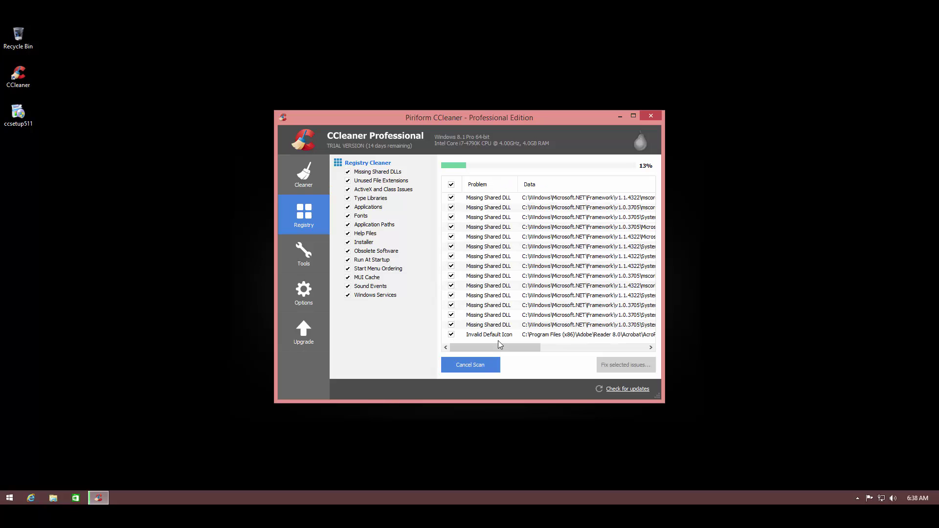
{"action": "mouse_move", "coordinate": [499, 345]}
{"action": "left_mouse_down"}
{"action": "mouse_move", "coordinate": [596, 345]}
{"action": "mouse_move", "coordinate": [499, 336]}
{"action": "left_mouse_up"}
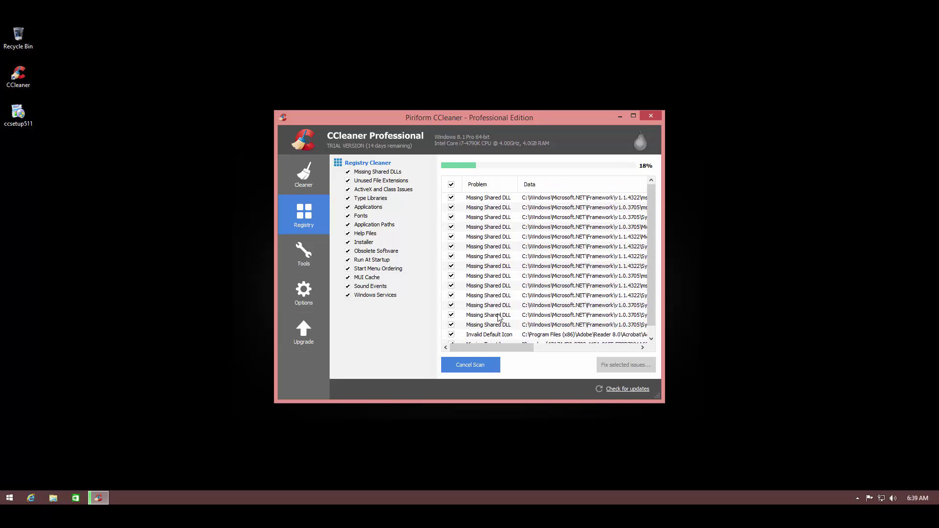
{"action": "left_click_drag", "start_coordinate": [648, 225], "coordinate": [645, 352]}
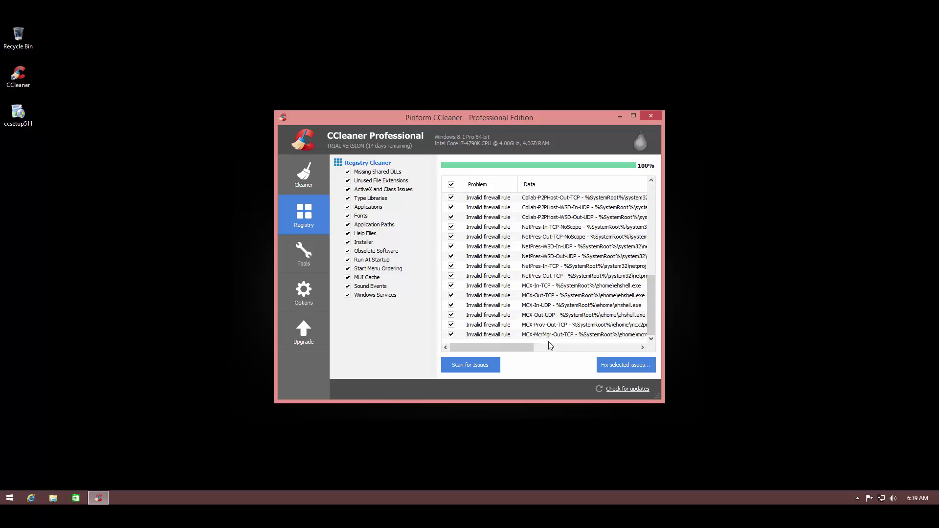
{"action": "scroll", "coordinate": [647, 313], "scroll_direction": "up", "scroll_amount": 1}
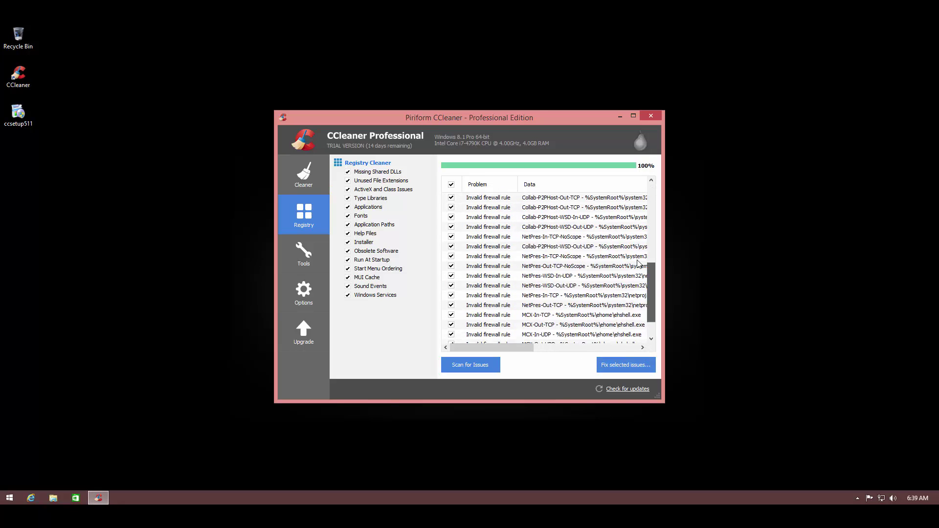
{"action": "left_click", "coordinate": [651, 218]}
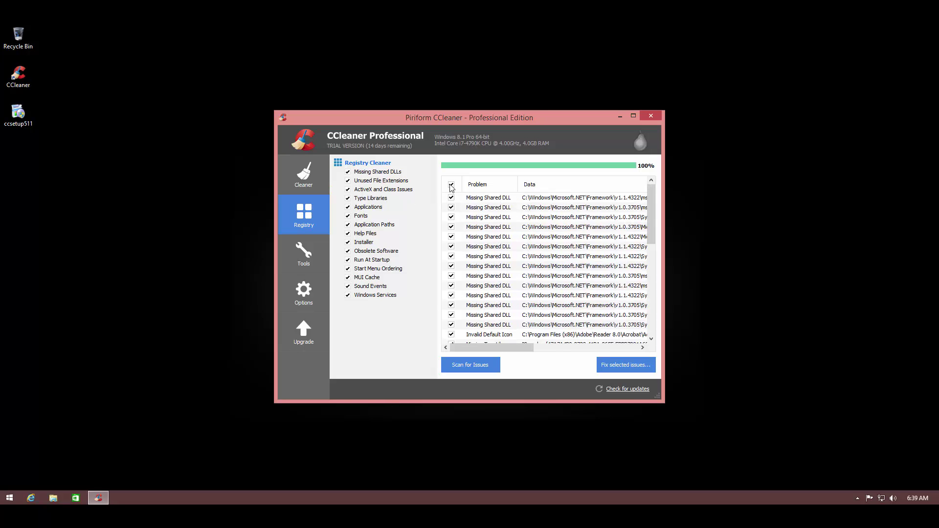
Fix all selected registry issues, first saving a registry backup as cc_20151120_063944 in Documents.
{"action": "left_click", "coordinate": [609, 367]}
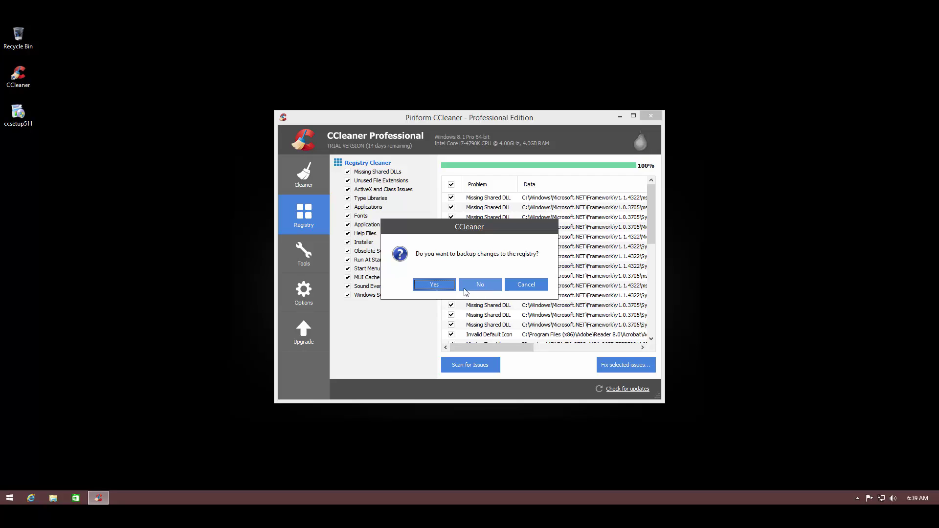
{"action": "left_click", "coordinate": [435, 285]}
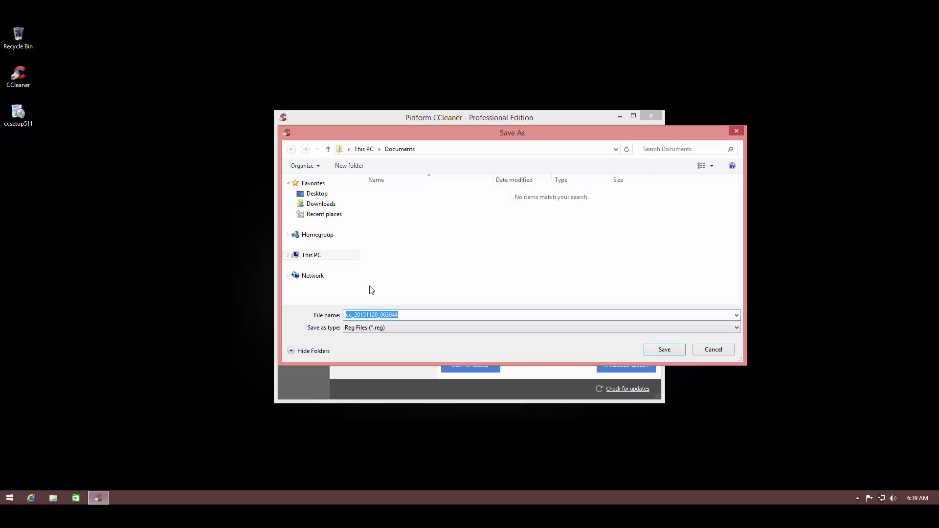
{"action": "left_click", "coordinate": [663, 348]}
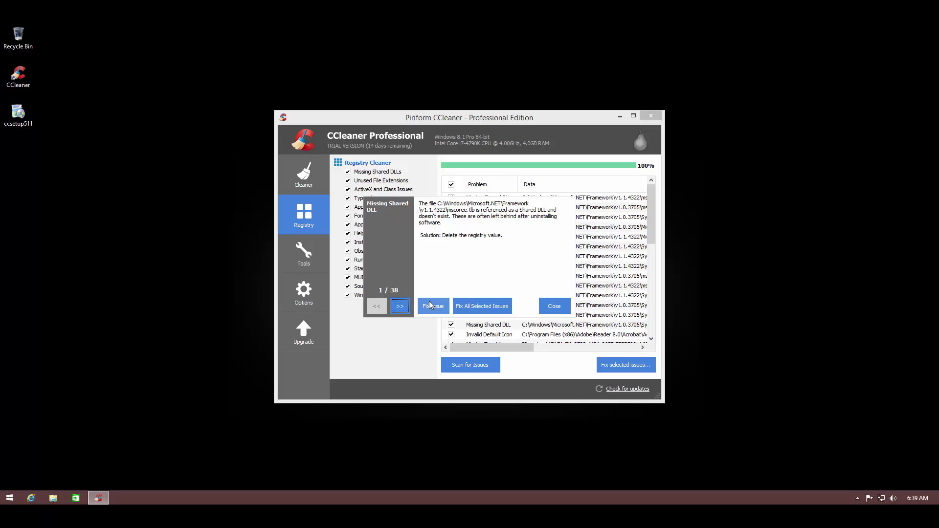
{"action": "left_click", "coordinate": [498, 306]}
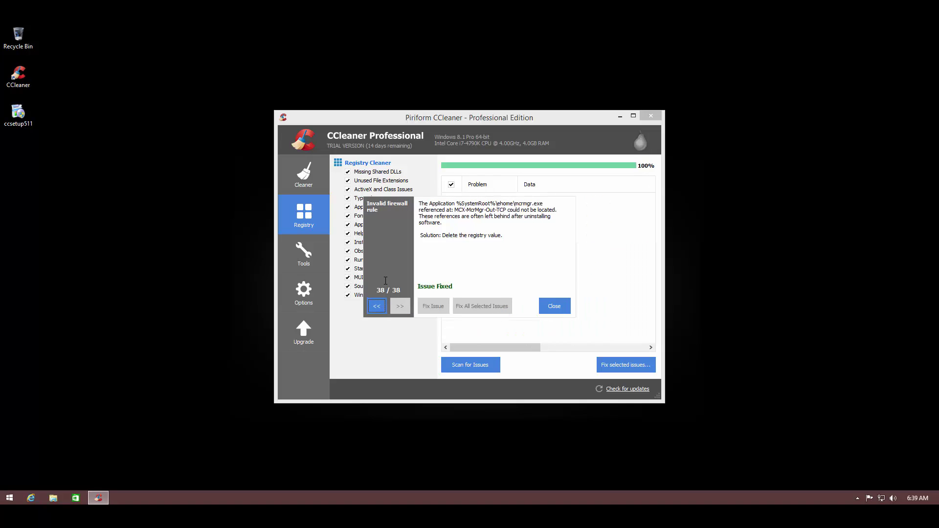
{"action": "left_click", "coordinate": [566, 309]}
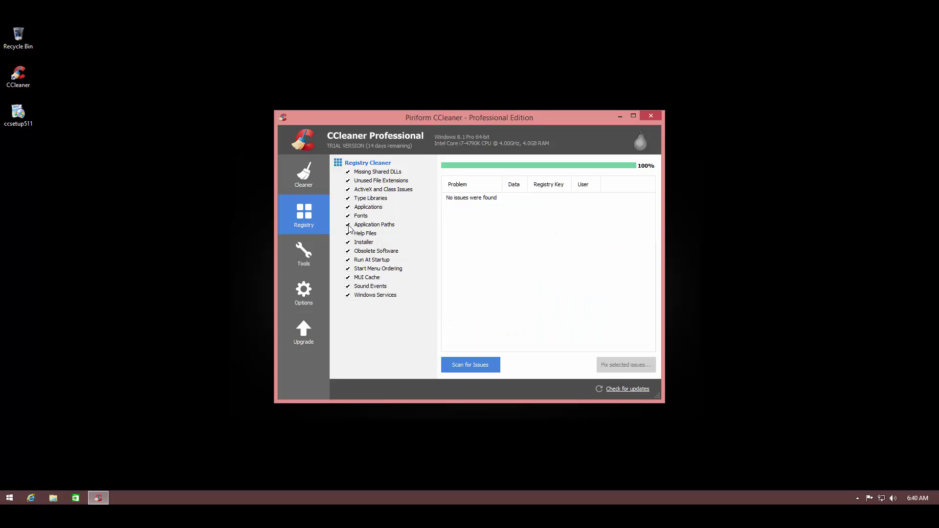
Review the removable programs and the startup entries for Windows, Internet Explorer, Scheduled Tasks and Context Menu.
{"action": "left_click", "coordinate": [315, 249]}
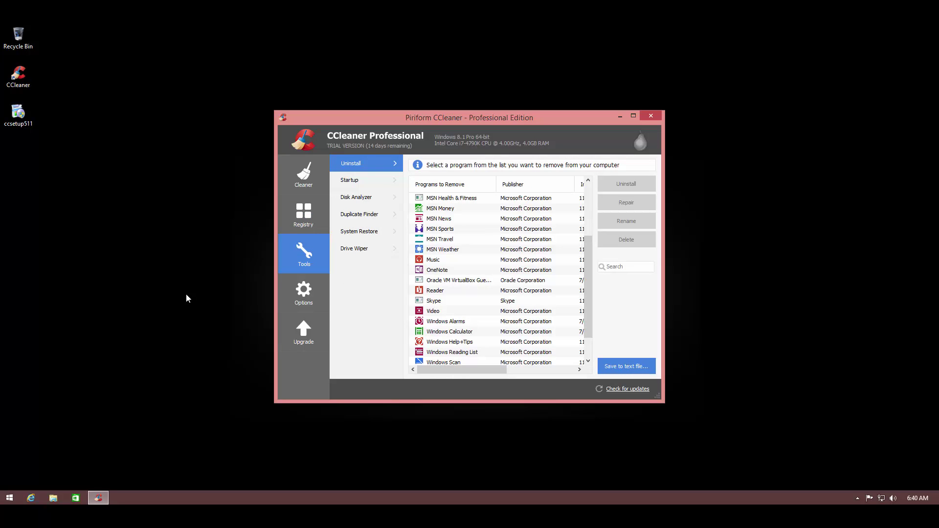
{"action": "left_click", "coordinate": [370, 180]}
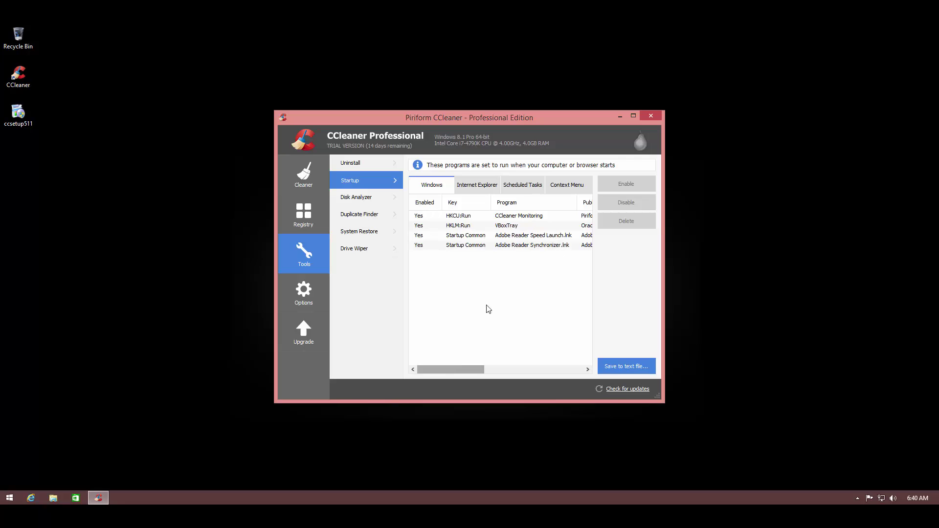
{"action": "left_click", "coordinate": [481, 188]}
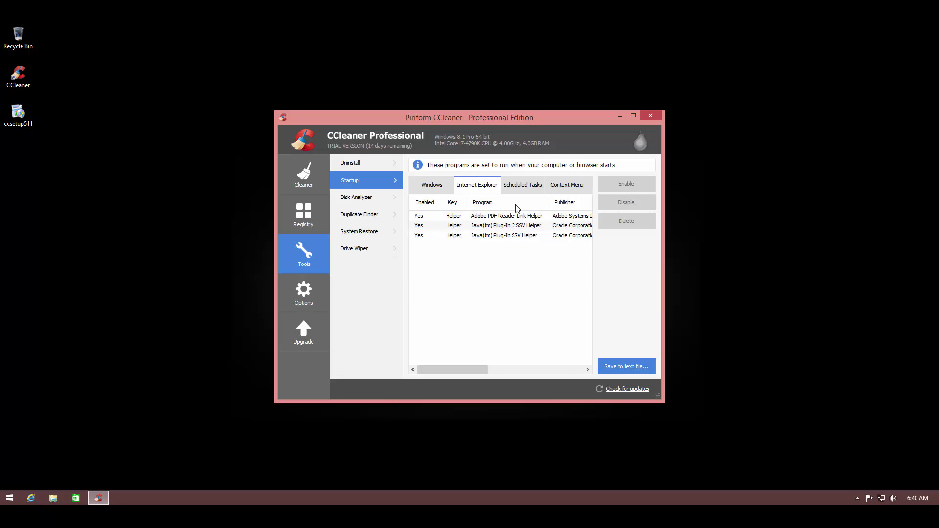
{"action": "left_click", "coordinate": [521, 189]}
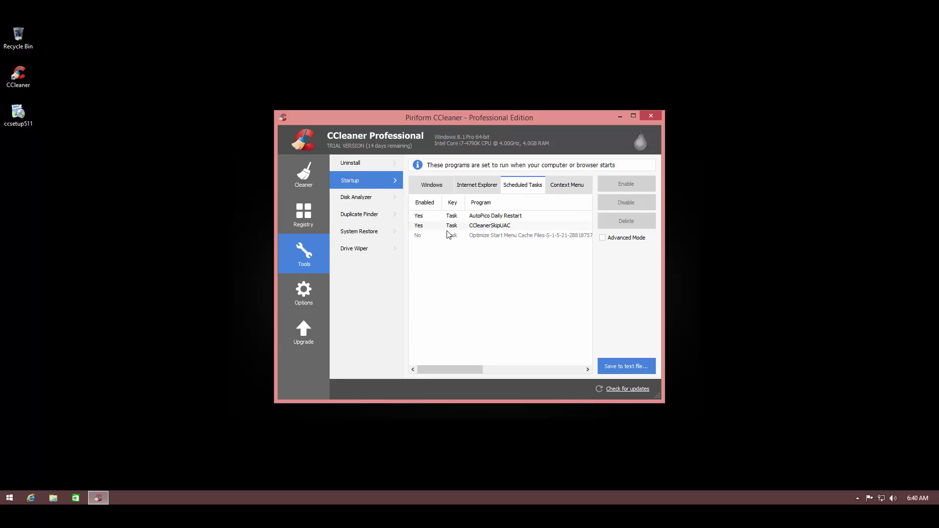
{"action": "left_click", "coordinate": [562, 192]}
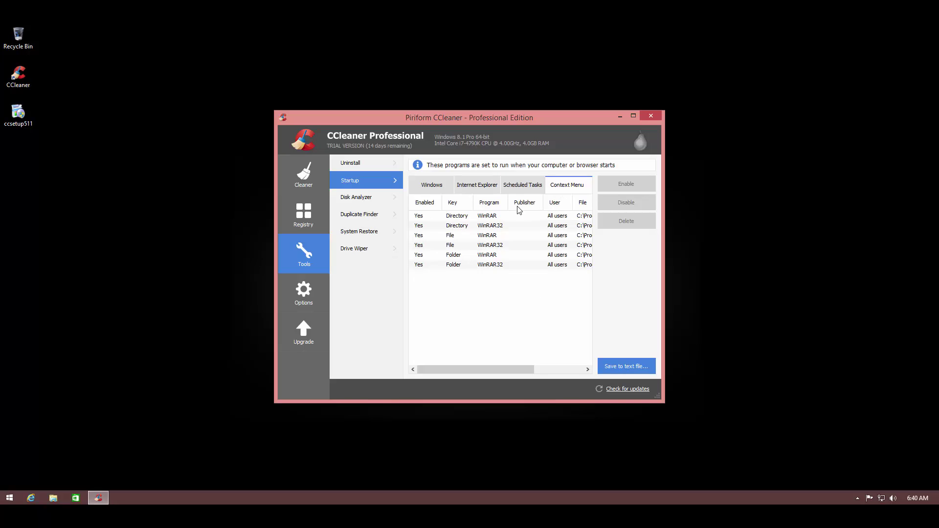
{"action": "left_click", "coordinate": [539, 228]}
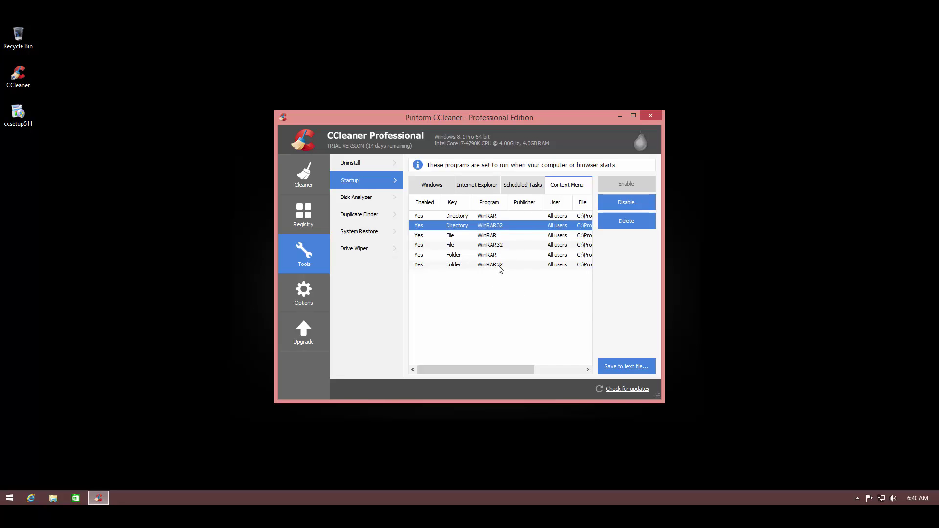
{"action": "left_click_drag", "start_coordinate": [463, 366], "coordinate": [480, 252]}
Analyze drive C: for pictures, music, documents and video, and search it for duplicates by name, size and modified date.
{"action": "left_click", "coordinate": [376, 198]}
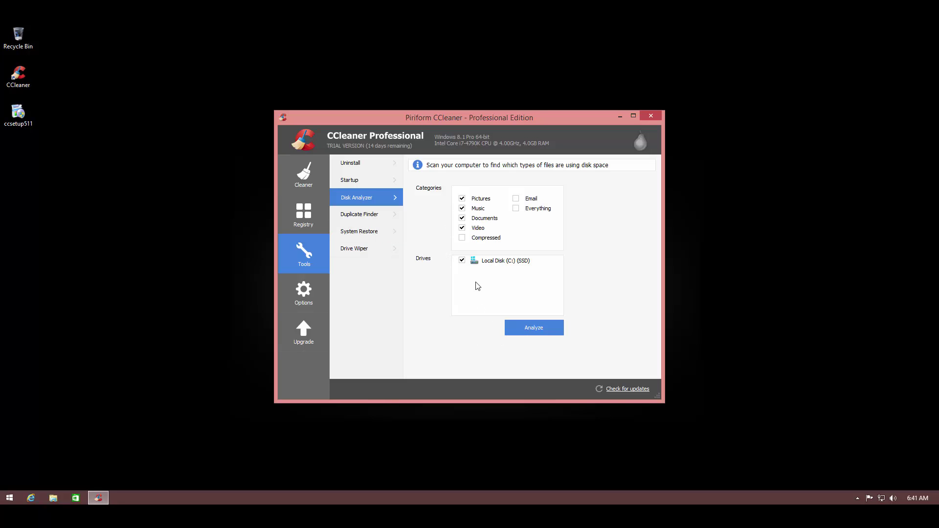
{"action": "left_click", "coordinate": [545, 333]}
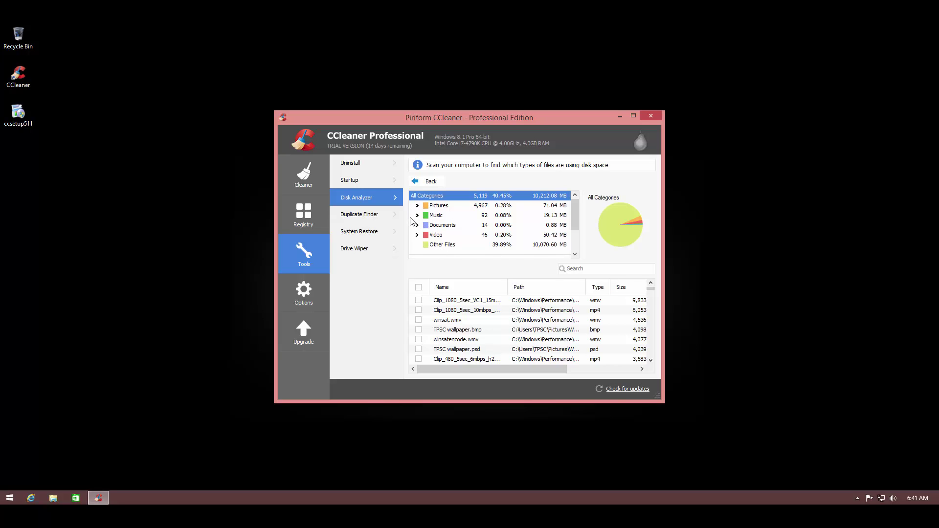
{"action": "left_click", "coordinate": [386, 218]}
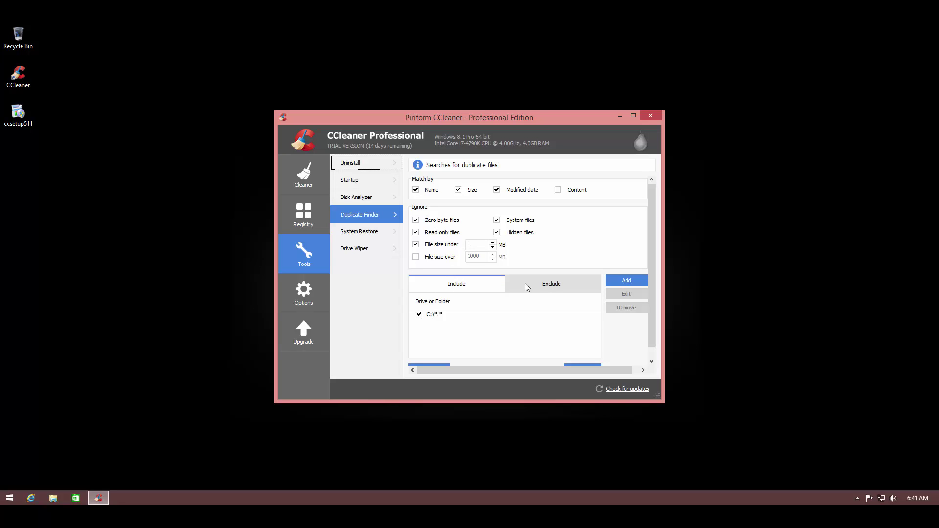
{"action": "scroll", "coordinate": [533, 362], "scroll_direction": "down", "scroll_amount": 1}
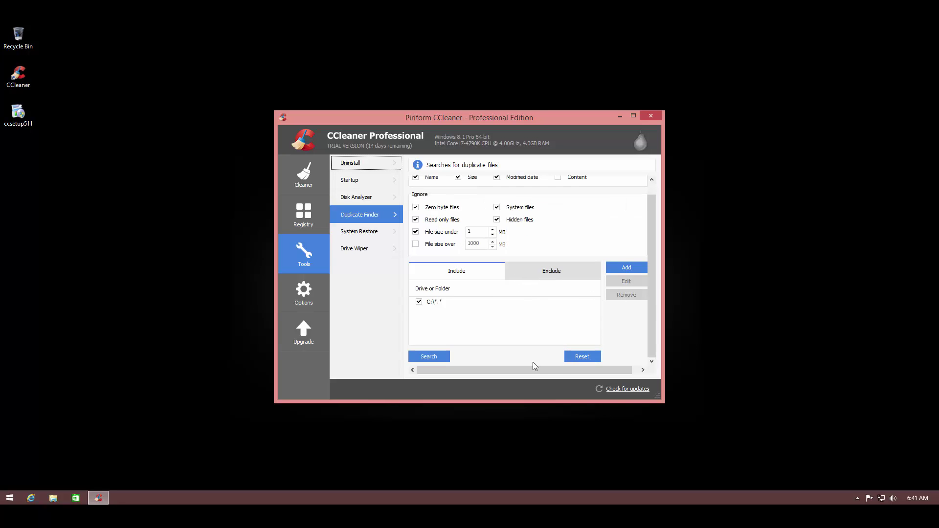
{"action": "left_click", "coordinate": [424, 359]}
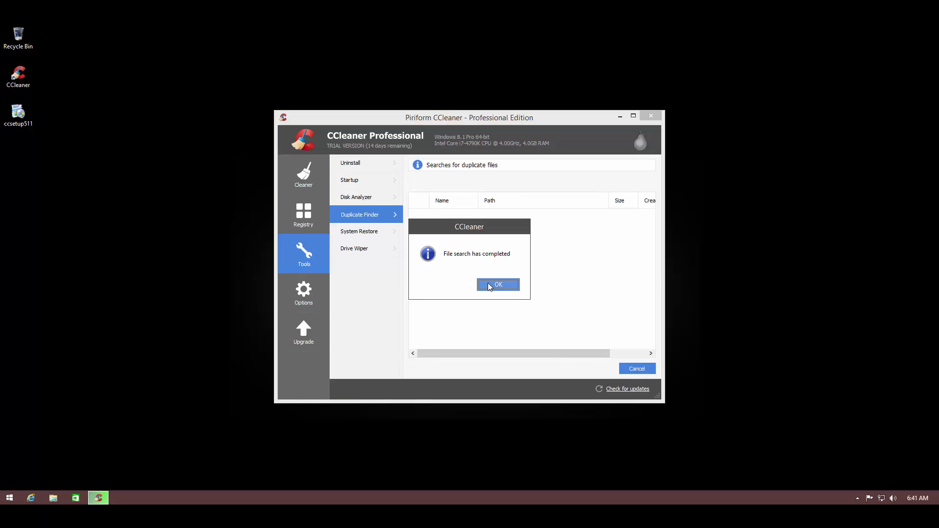
{"action": "left_click", "coordinate": [490, 286]}
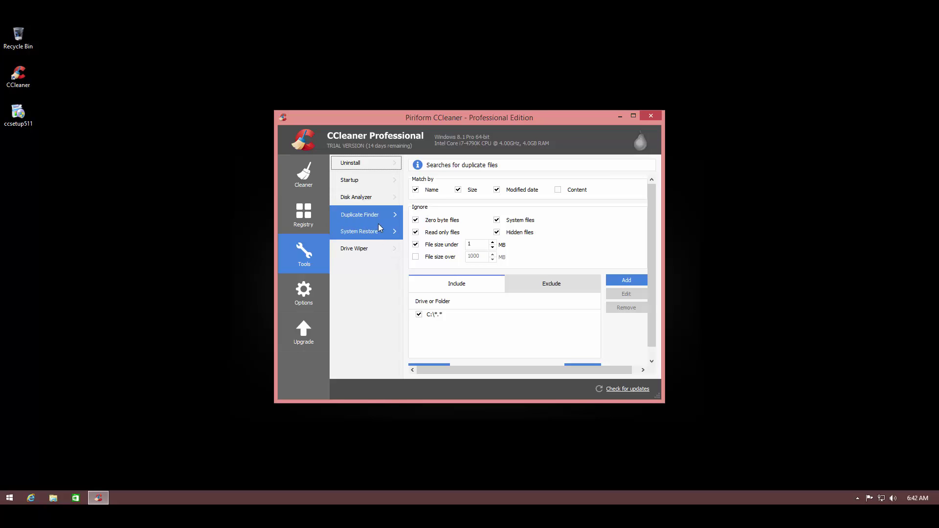
Examine the System Restore points and the overwrite security levels offered by the Drive Wiper.
{"action": "left_click", "coordinate": [362, 228]}
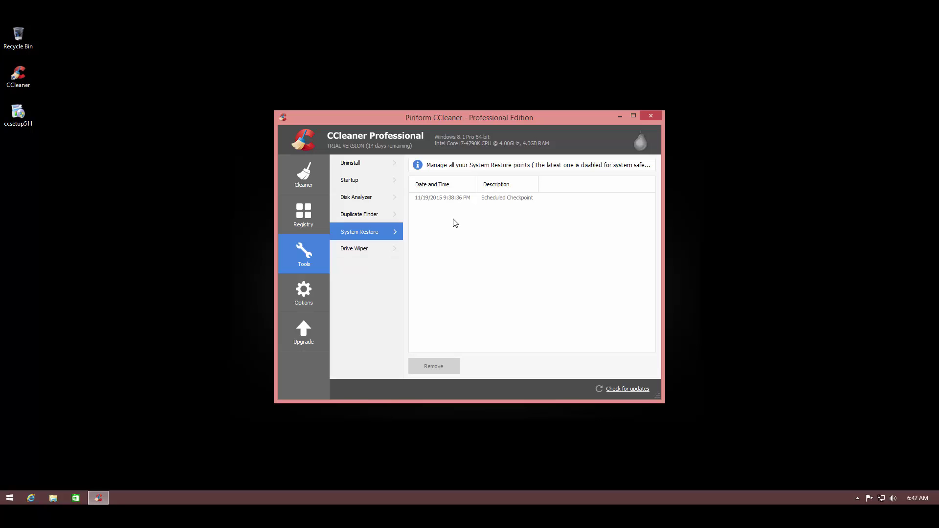
{"action": "left_click", "coordinate": [377, 243]}
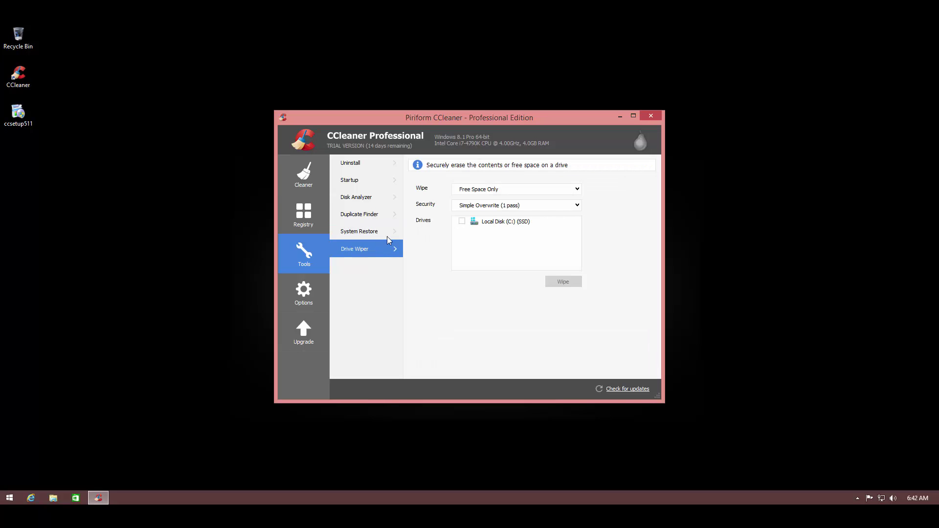
{"action": "left_click", "coordinate": [499, 206]}
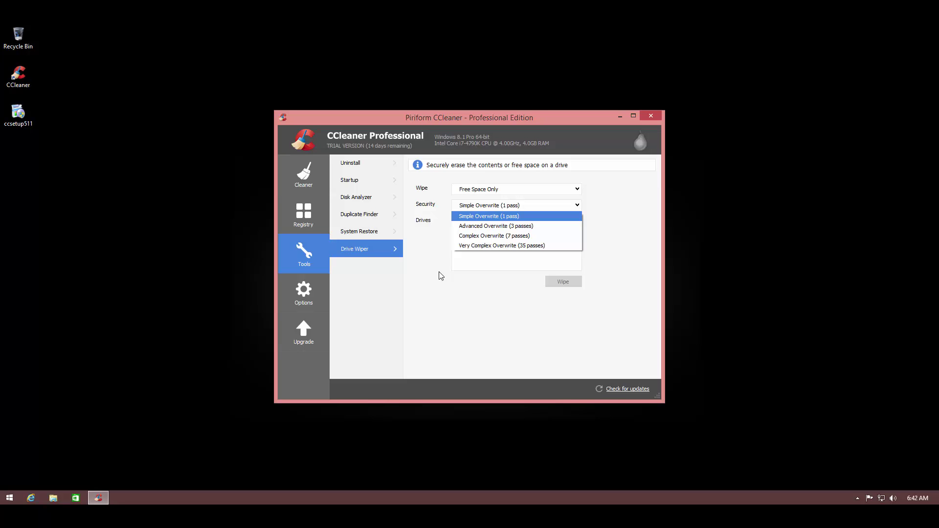
Review the basic settings in Options and check the CCleaner entries in the Recycle Bin's context menu.
{"action": "key", "text": "Escape"}
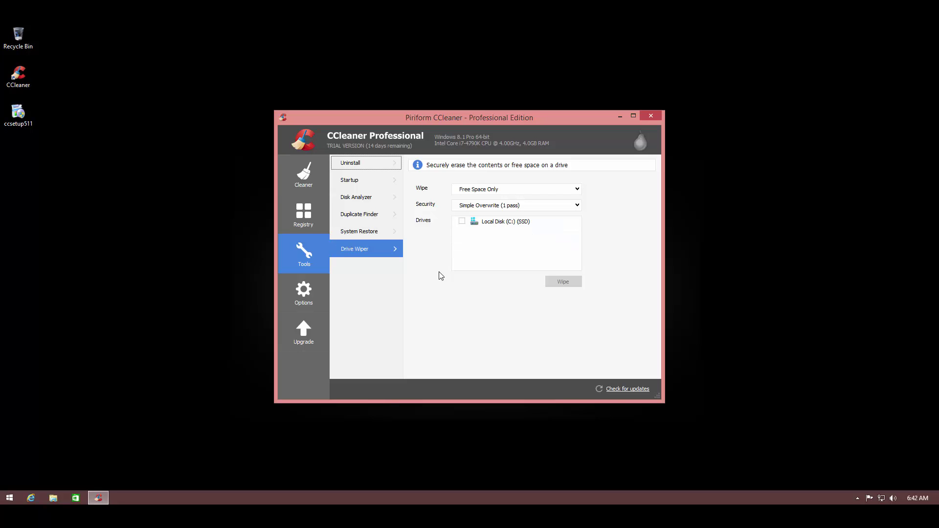
{"action": "left_click", "coordinate": [306, 280]}
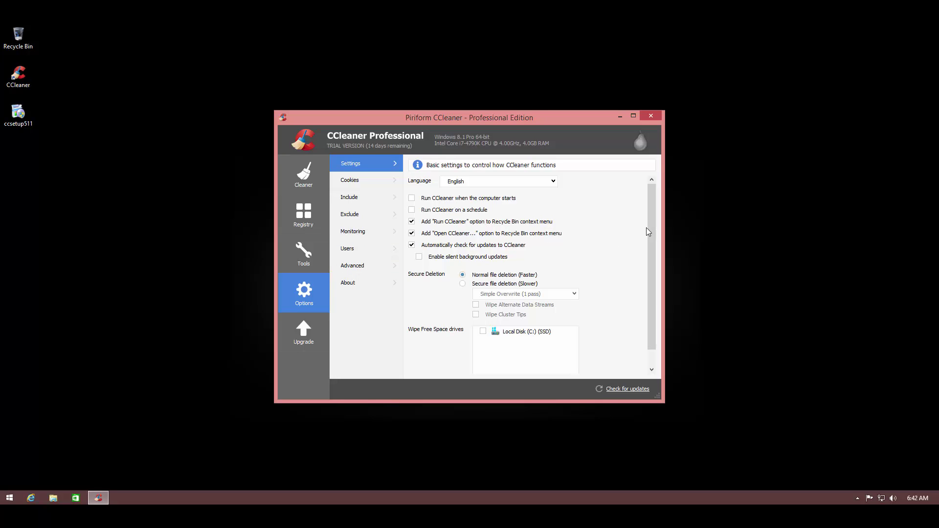
{"action": "mouse_move", "coordinate": [647, 228]}
{"action": "left_mouse_down"}
{"action": "mouse_move", "coordinate": [649, 256]}
{"action": "mouse_move", "coordinate": [652, 219]}
{"action": "left_mouse_up"}
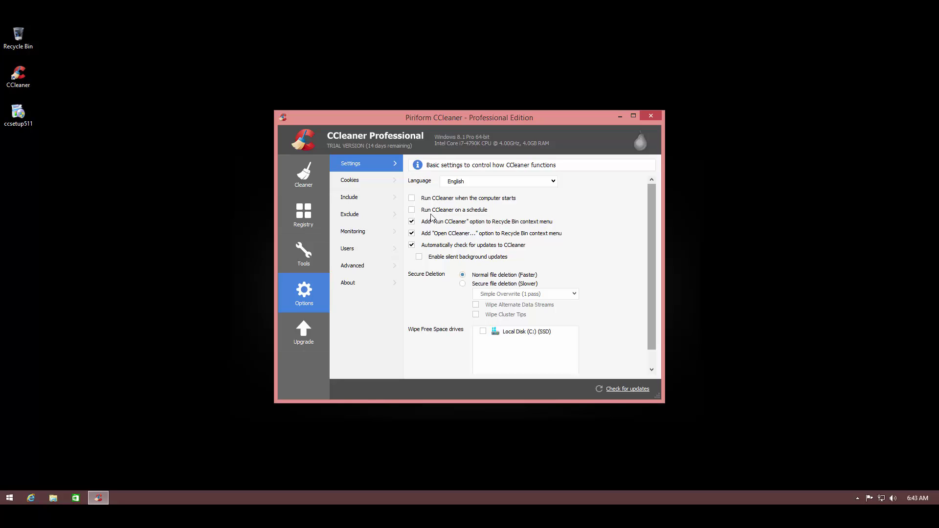
{"action": "right_click", "coordinate": [24, 41]}
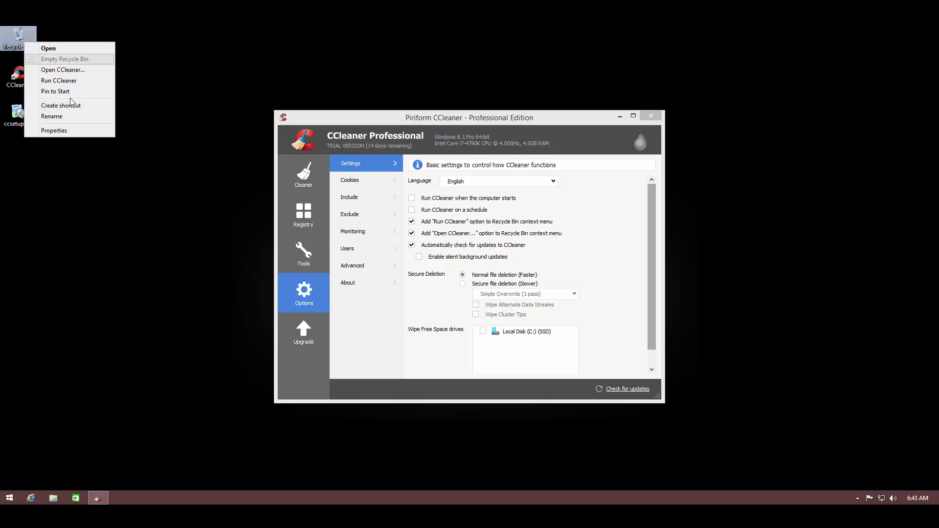
{"action": "left_click", "coordinate": [584, 228]}
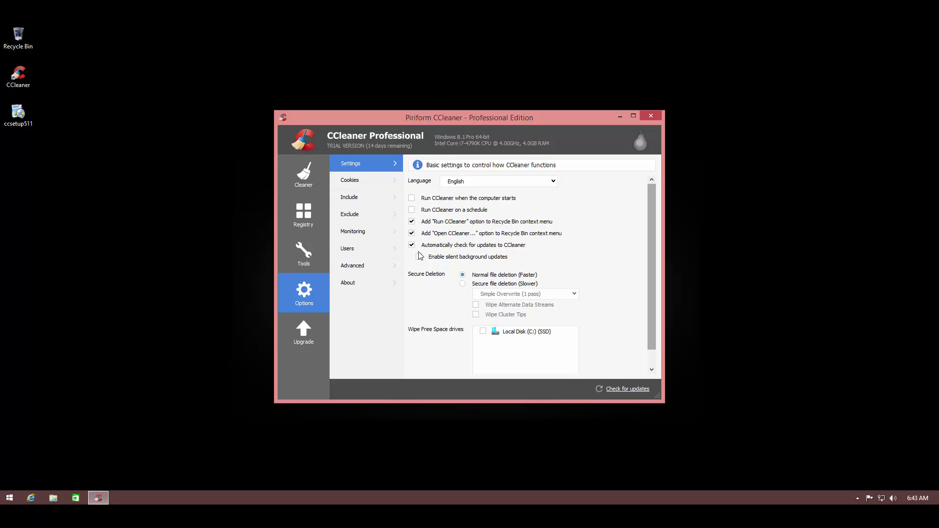
Try secure file deletion with Simple Overwrite (1 pass), return to normal file deletion, and view the free space wiping options.
{"action": "scroll", "coordinate": [438, 258], "scroll_direction": "down", "scroll_amount": 1}
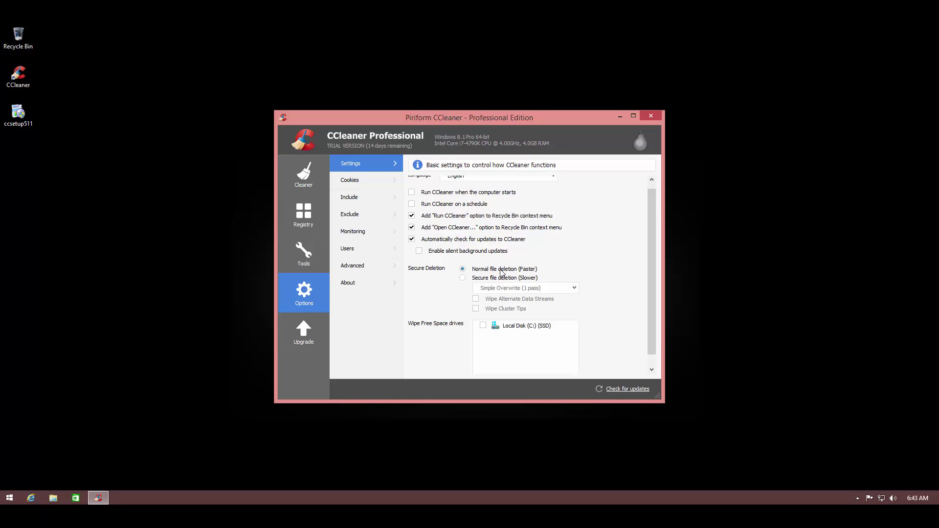
{"action": "left_click", "coordinate": [475, 278]}
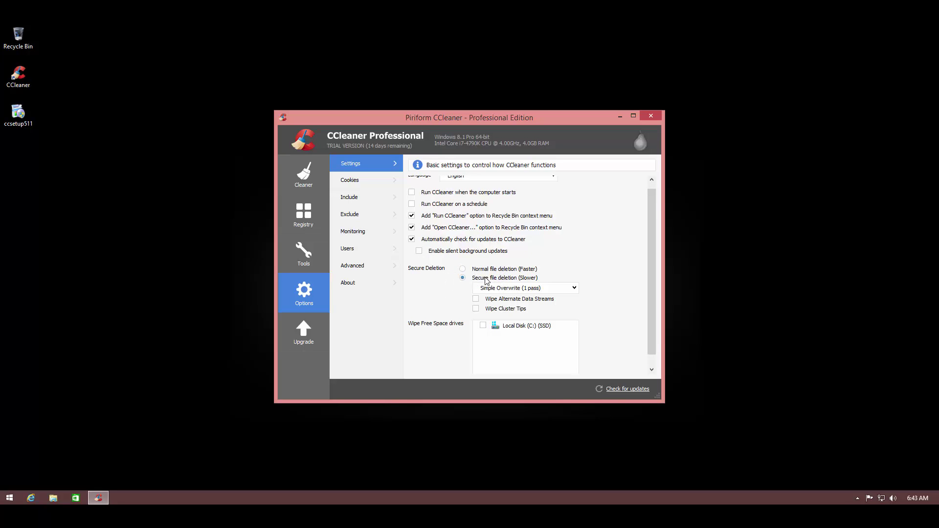
{"action": "left_click", "coordinate": [493, 288]}
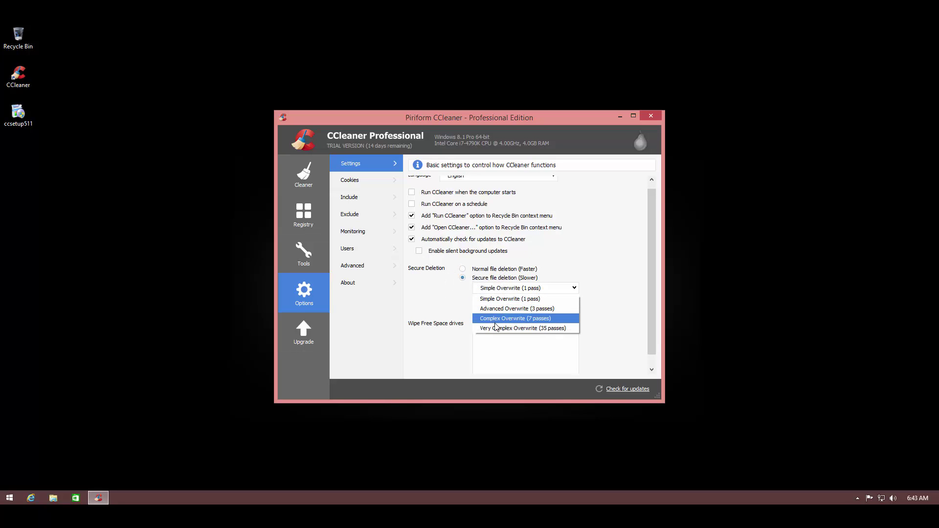
{"action": "left_click", "coordinate": [507, 299]}
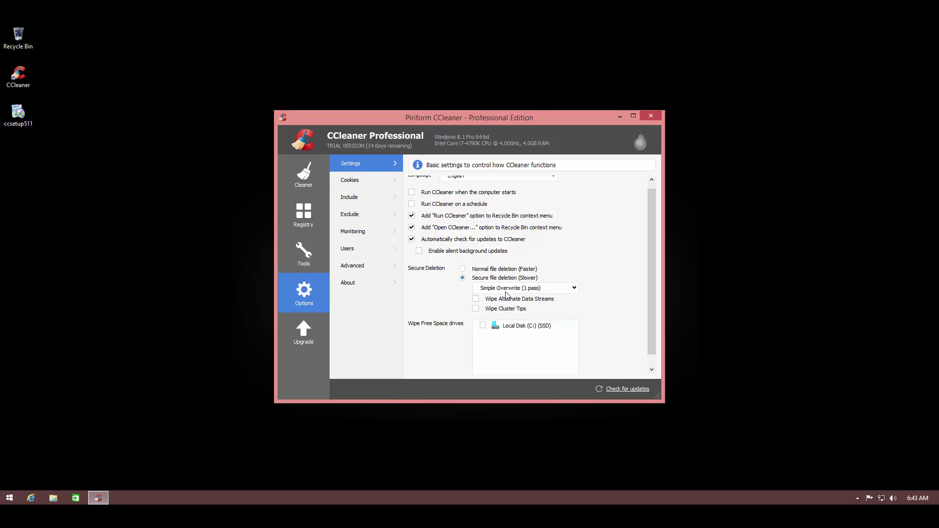
{"action": "left_click", "coordinate": [462, 269]}
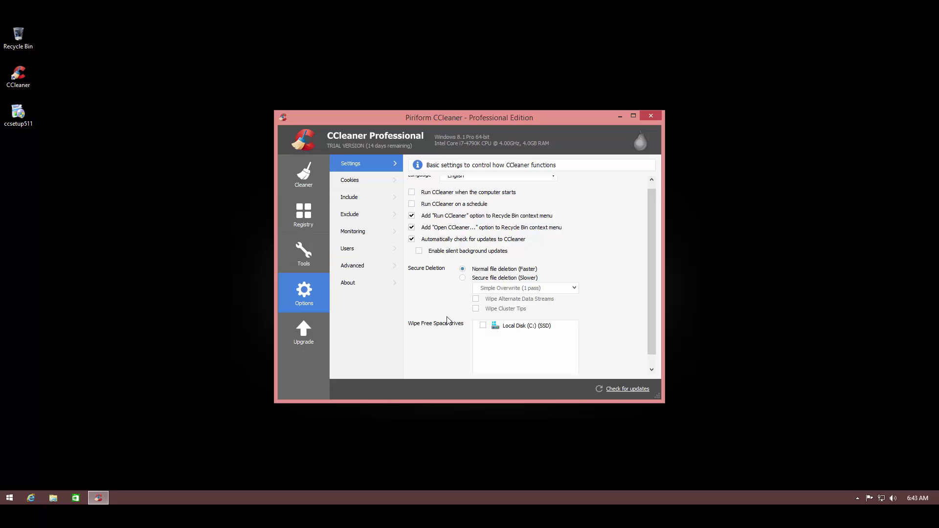
{"action": "scroll", "coordinate": [438, 335], "scroll_direction": "down", "scroll_amount": 1}
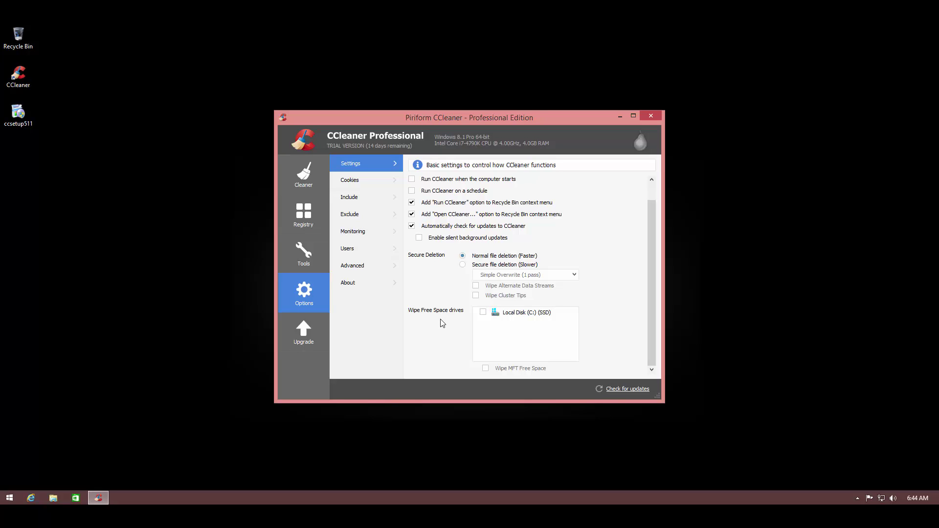
Add the api.bing.com cookie to the cookies to keep.
{"action": "left_click", "coordinate": [381, 181]}
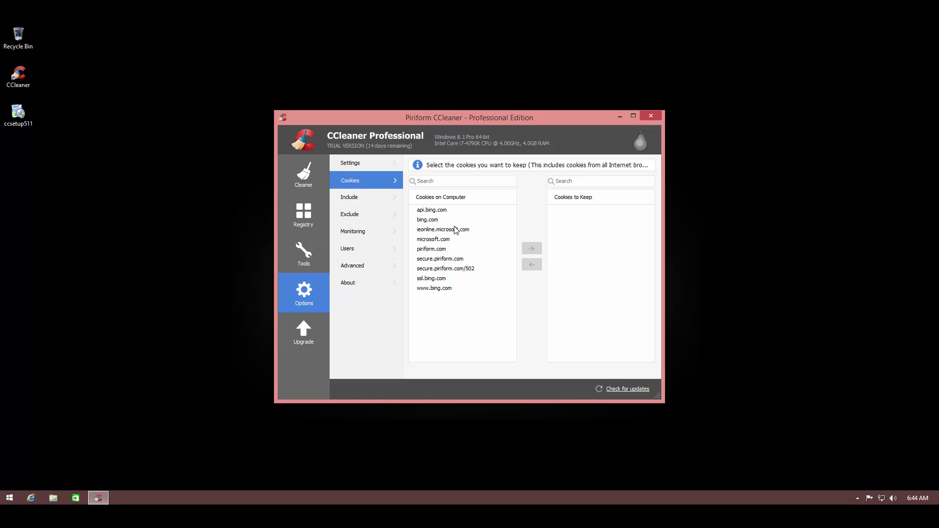
{"action": "left_click", "coordinate": [447, 211]}
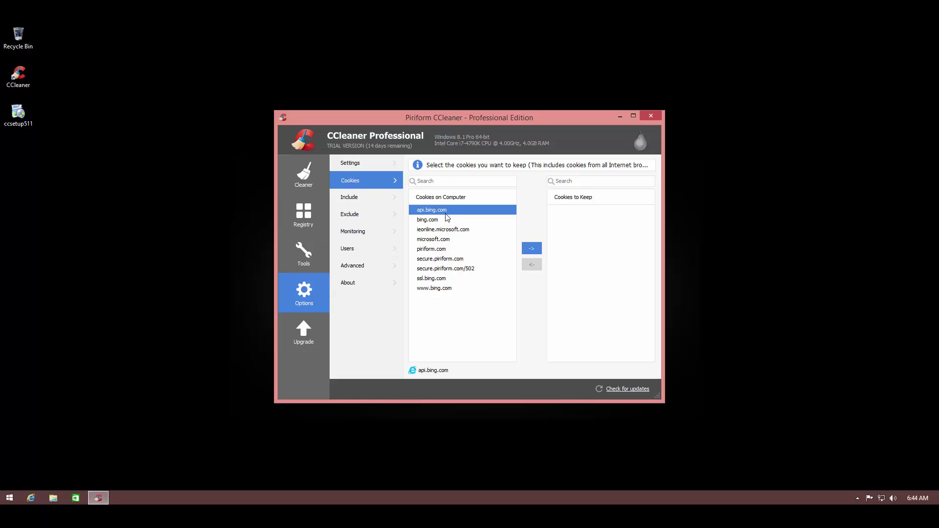
{"action": "left_click", "coordinate": [530, 249]}
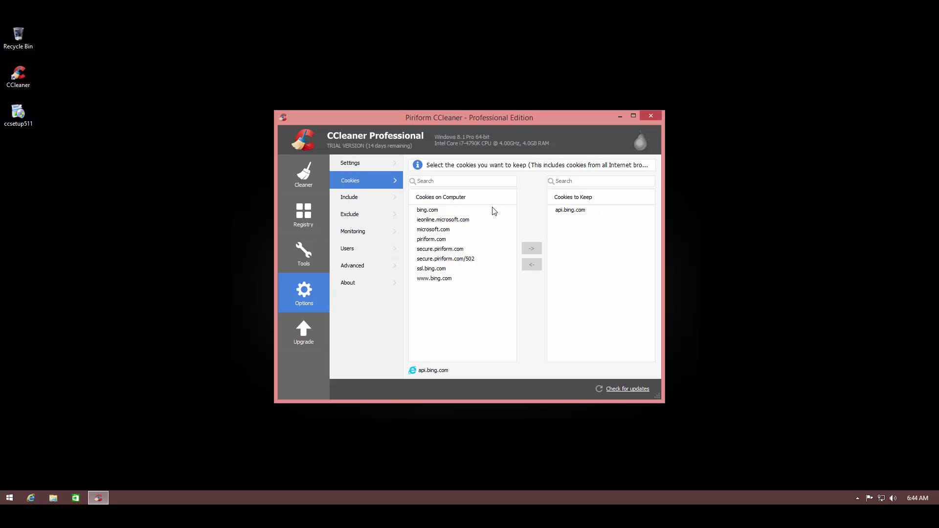
Review the Include, Exclude, Monitoring, Users and Advanced options, including the system monitoring threshold.
{"action": "left_click", "coordinate": [399, 203]}
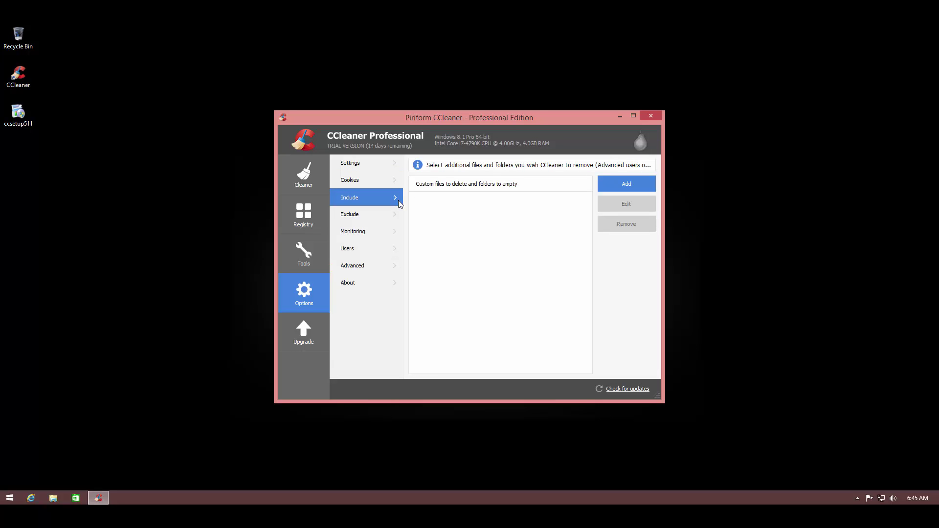
{"action": "left_click", "coordinate": [387, 214]}
{"action": "left_click", "coordinate": [368, 232]}
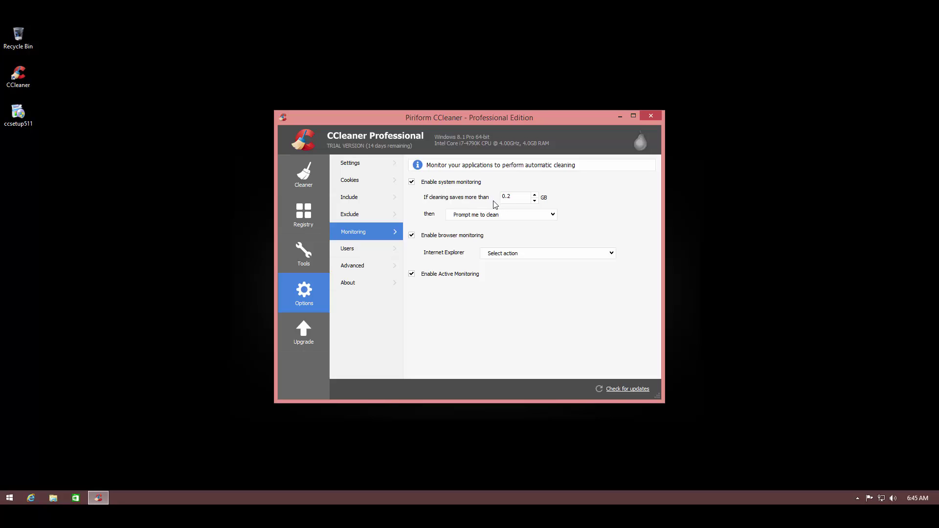
{"action": "left_click_drag", "start_coordinate": [513, 197], "coordinate": [500, 197]}
{"action": "left_click", "coordinate": [522, 200]}
{"action": "left_click", "coordinate": [370, 247]}
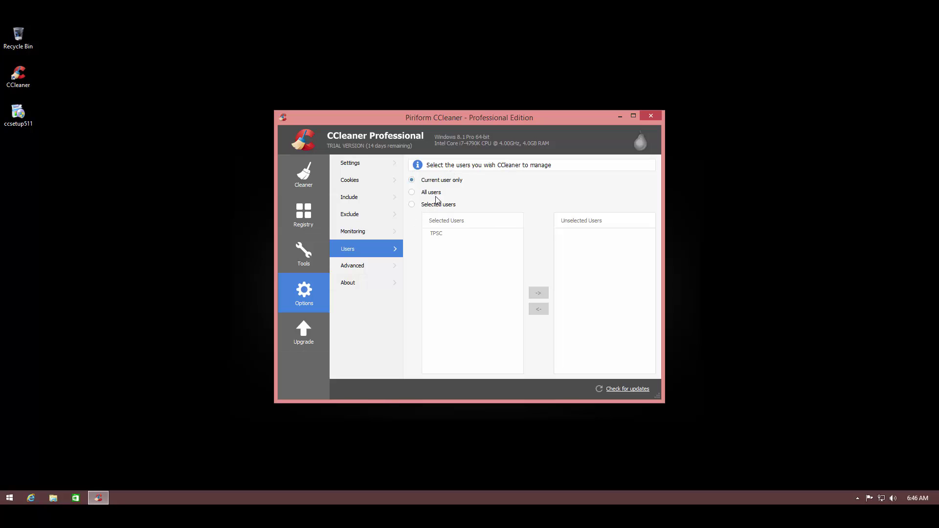
{"action": "left_click", "coordinate": [365, 265]}
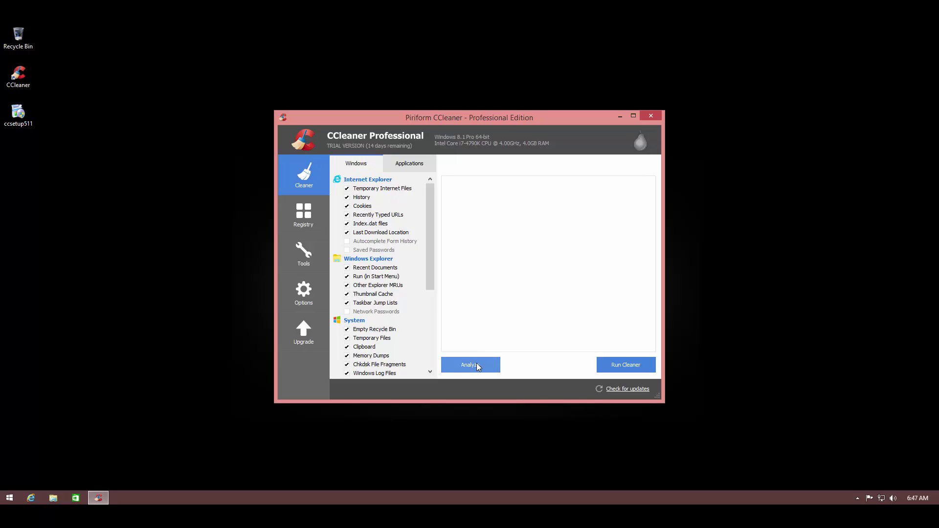
Analyze the system with the Cleaner and permanently delete the found files, suppressing the confirmation message for future runs.
{"action": "left_click", "coordinate": [477, 365]}
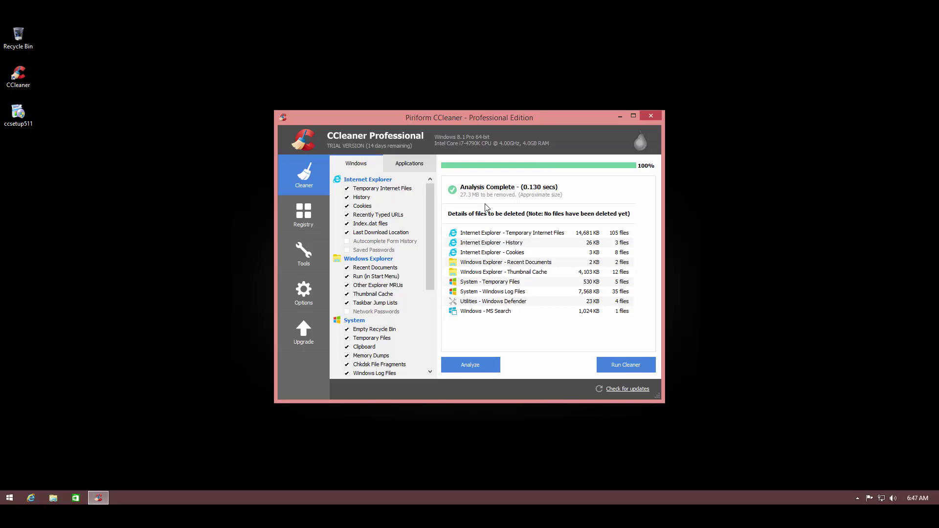
{"action": "left_click", "coordinate": [630, 374]}
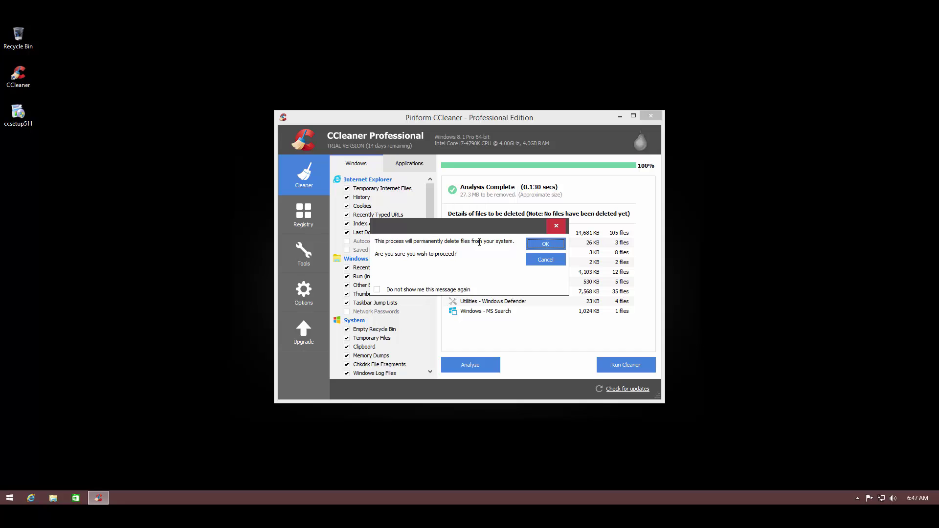
{"action": "left_click", "coordinate": [379, 291]}
{"action": "left_click", "coordinate": [535, 251]}
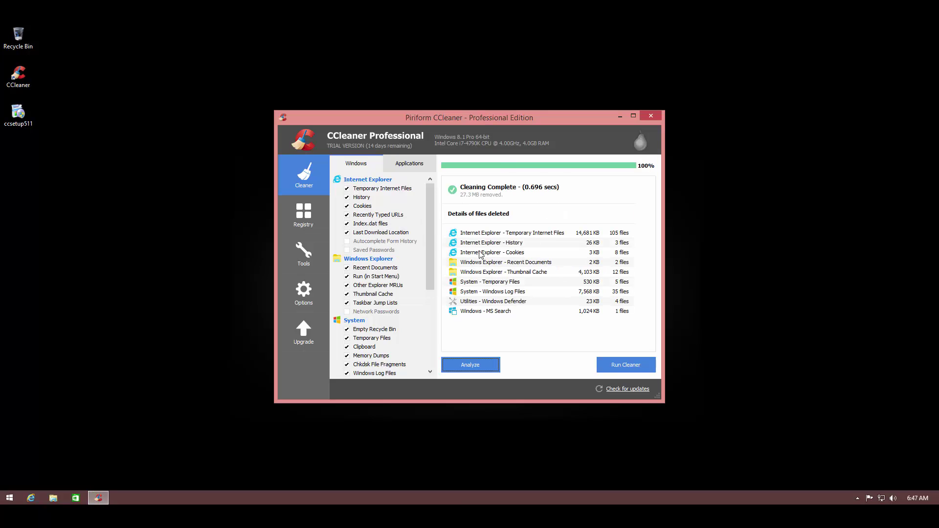